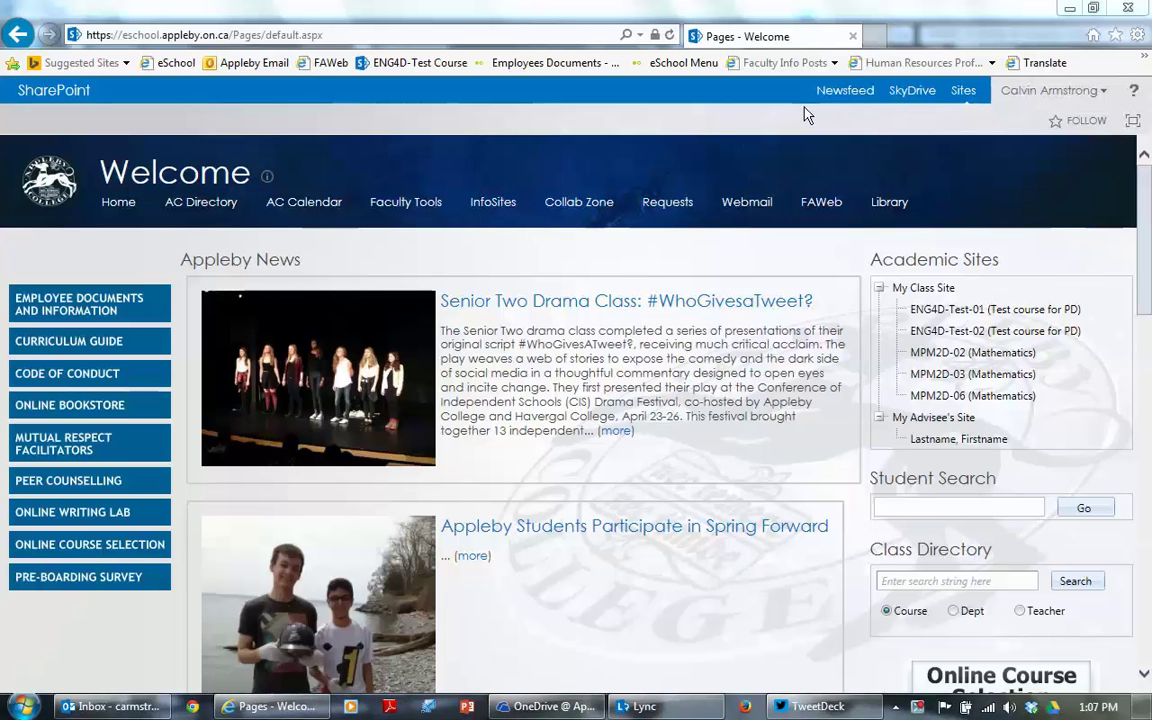
- Open your OneDrive for Business Documents library from the SkyDrive link in SharePoint
{"action": "left_click", "coordinate": [910, 95]}
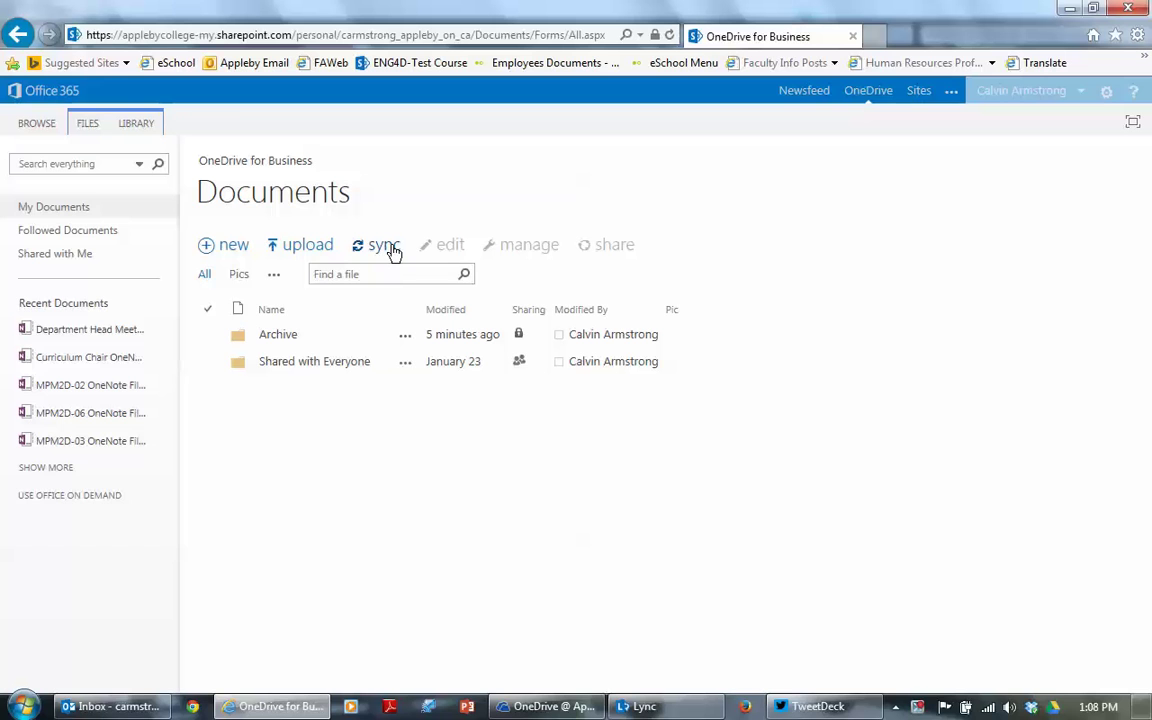
- Sync the OneDrive Documents library to this computer now and dismiss the syncing notice
{"action": "left_click", "coordinate": [394, 252]}
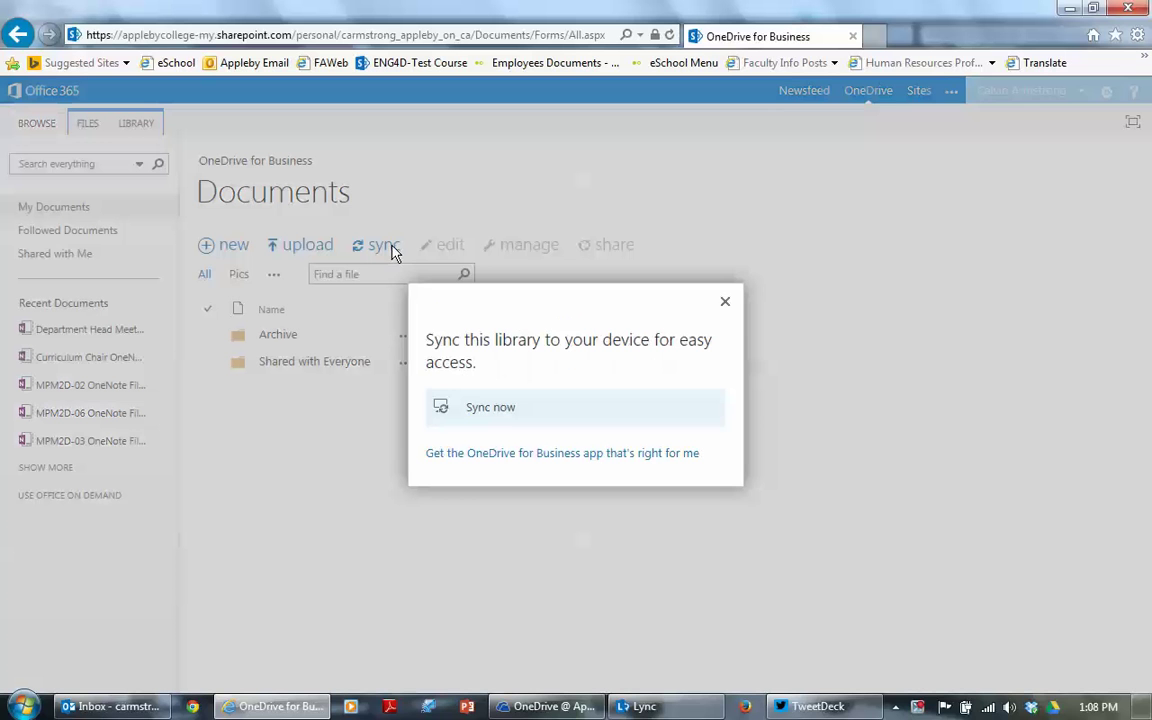
{"action": "left_click", "coordinate": [513, 408]}
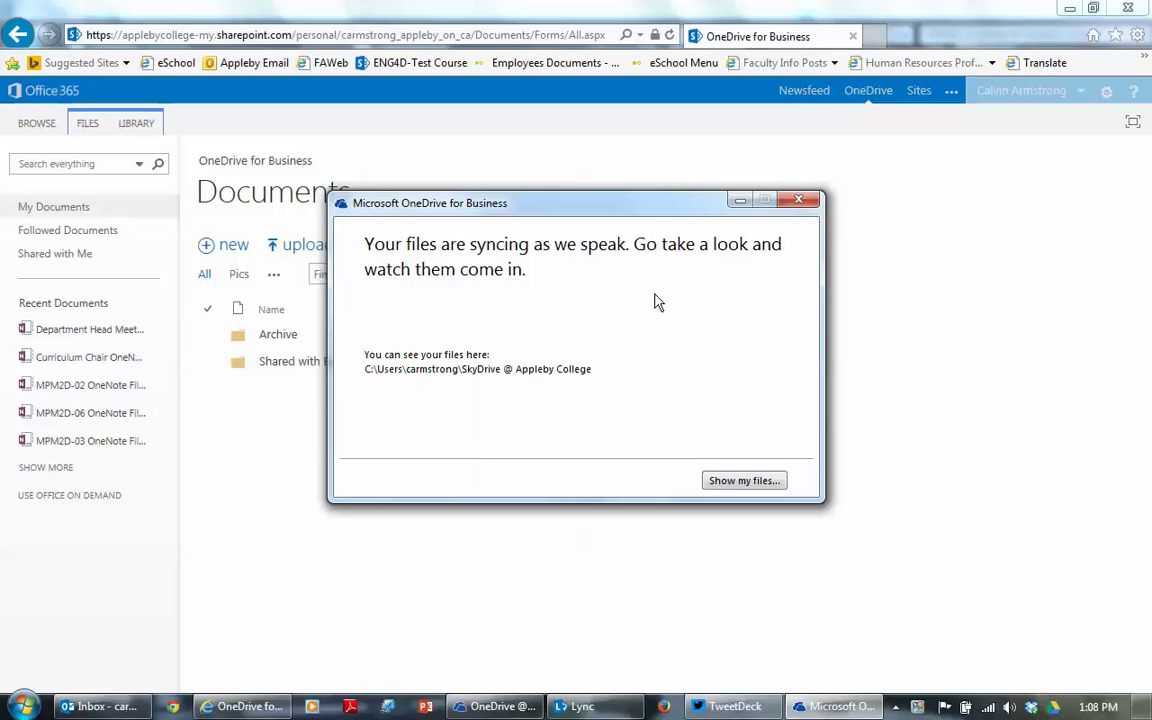
{"action": "left_click", "coordinate": [796, 203]}
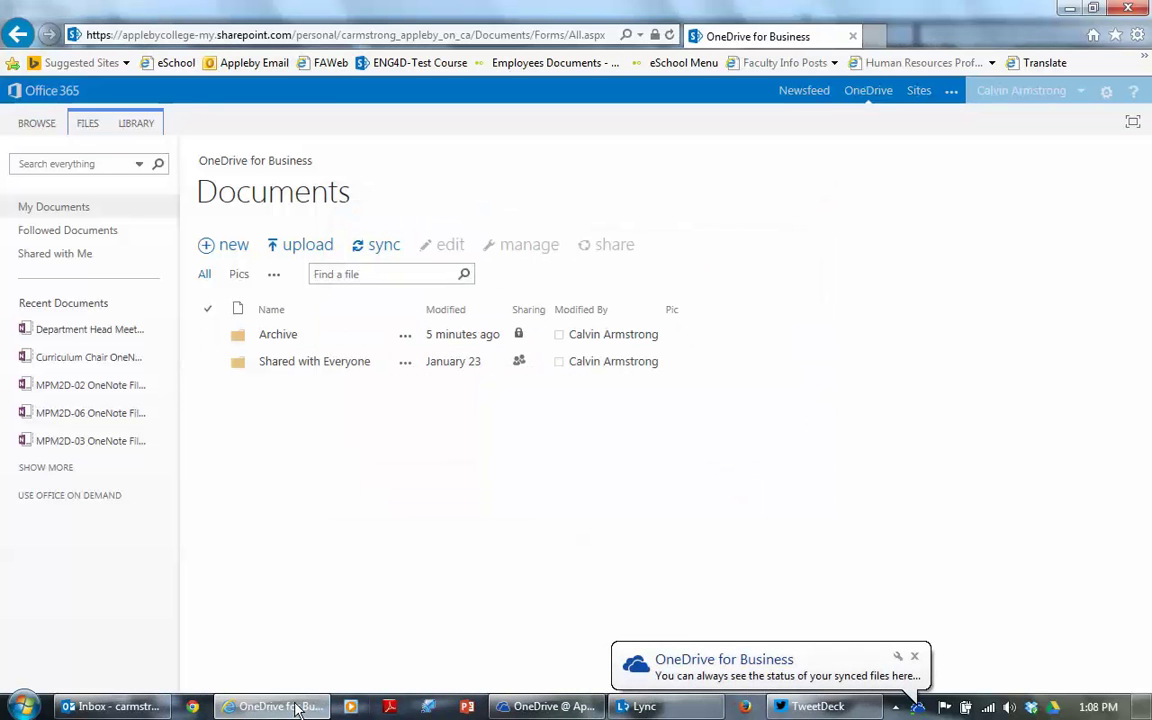
- Bring the local OneDrive window forward and show the computer's Documents library in Explorer
{"action": "left_click", "coordinate": [503, 709]}
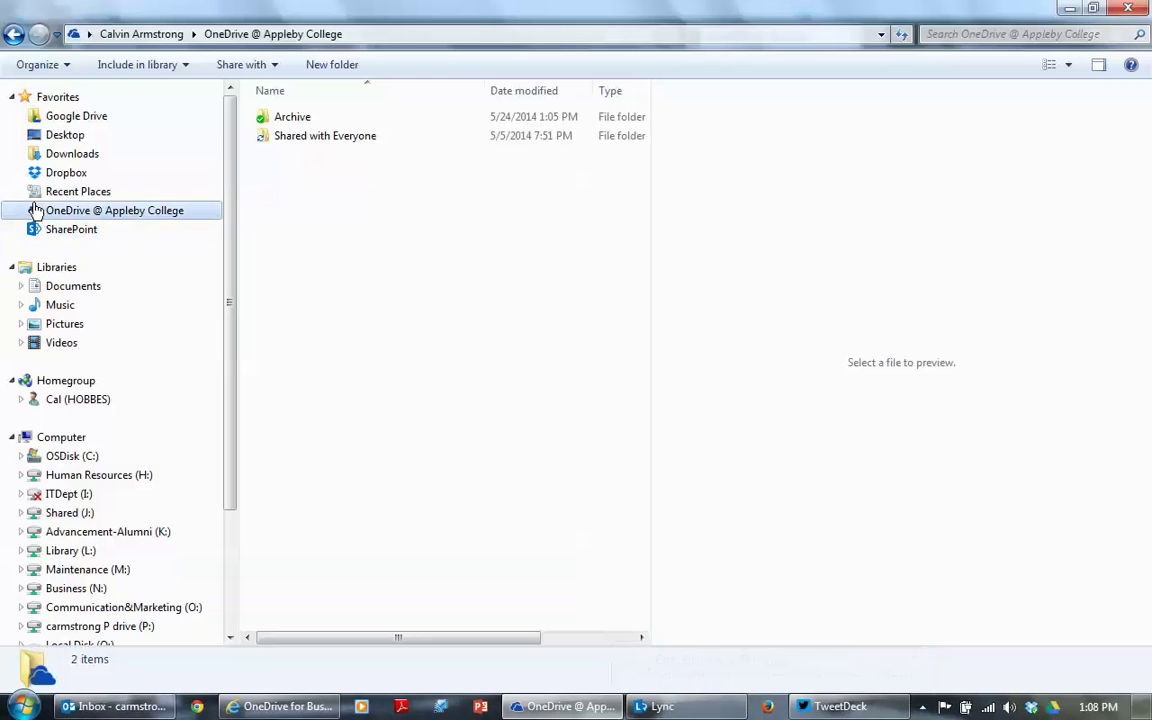
{"action": "left_click", "coordinate": [80, 212]}
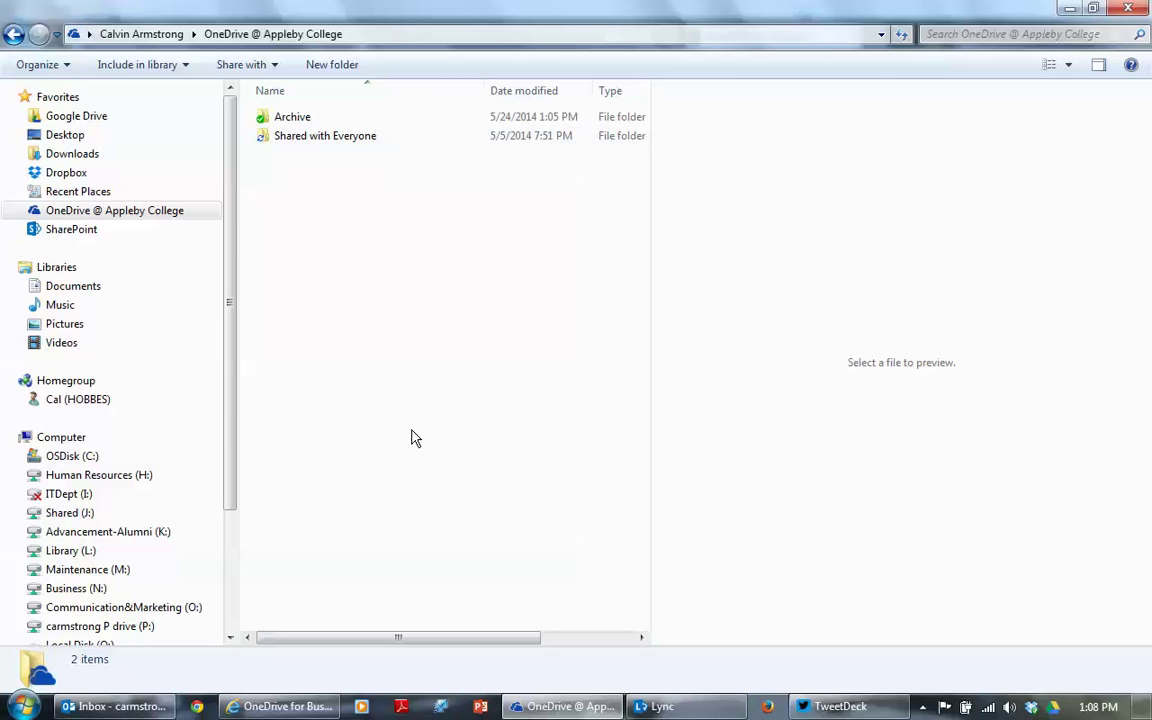
{"action": "left_click", "coordinate": [81, 288]}
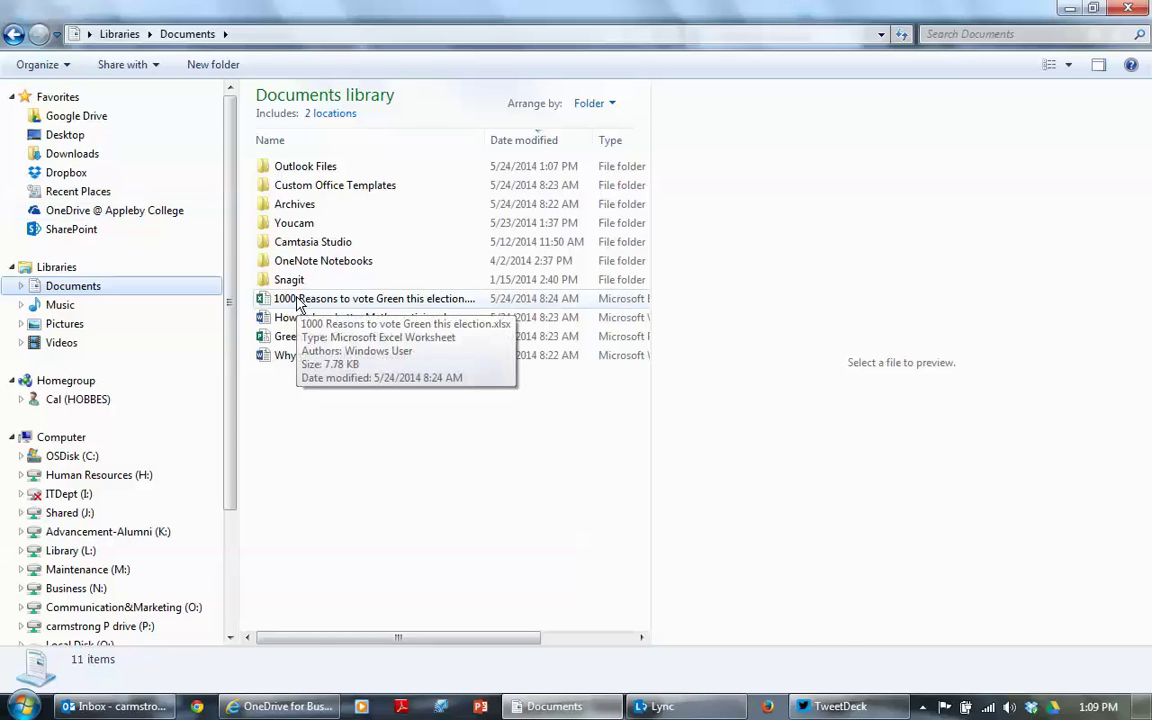
- Move the 1000 Reasons spreadsheet, Green Party Election Poster.pub and Why you should vote Green.docx into OneDrive @ Appleby College
{"action": "left_click", "coordinate": [297, 300]}
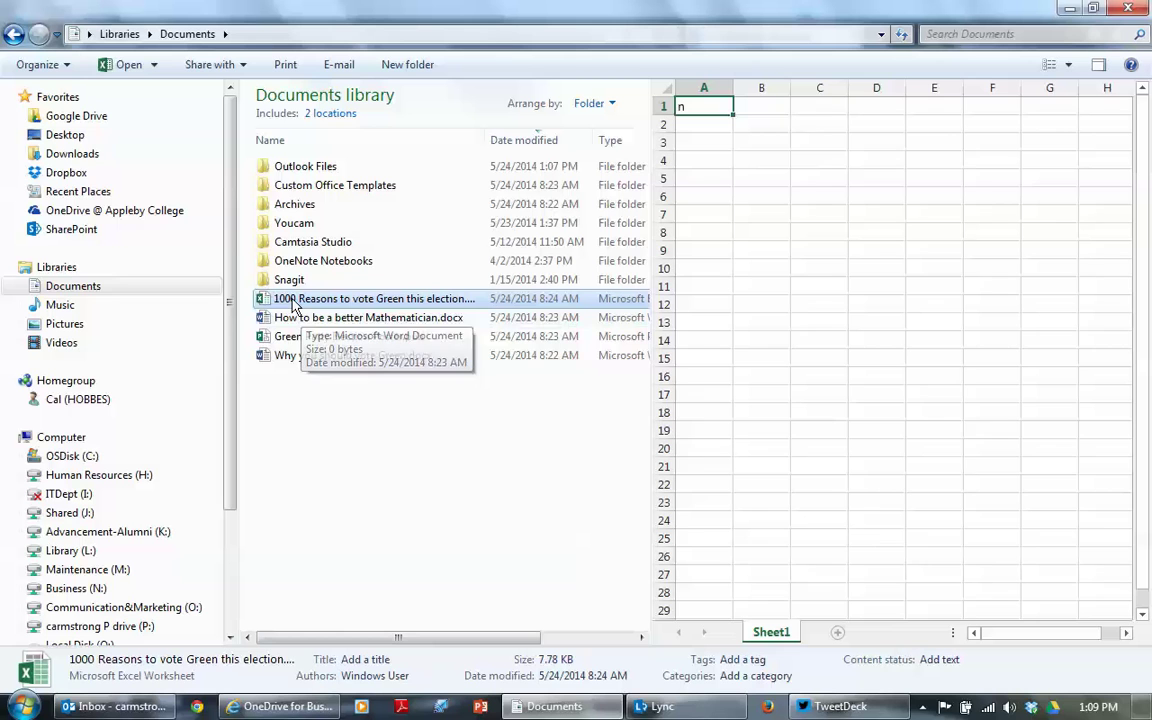
{"action": "left_click_drag", "start_coordinate": [292, 303], "coordinate": [150, 214]}
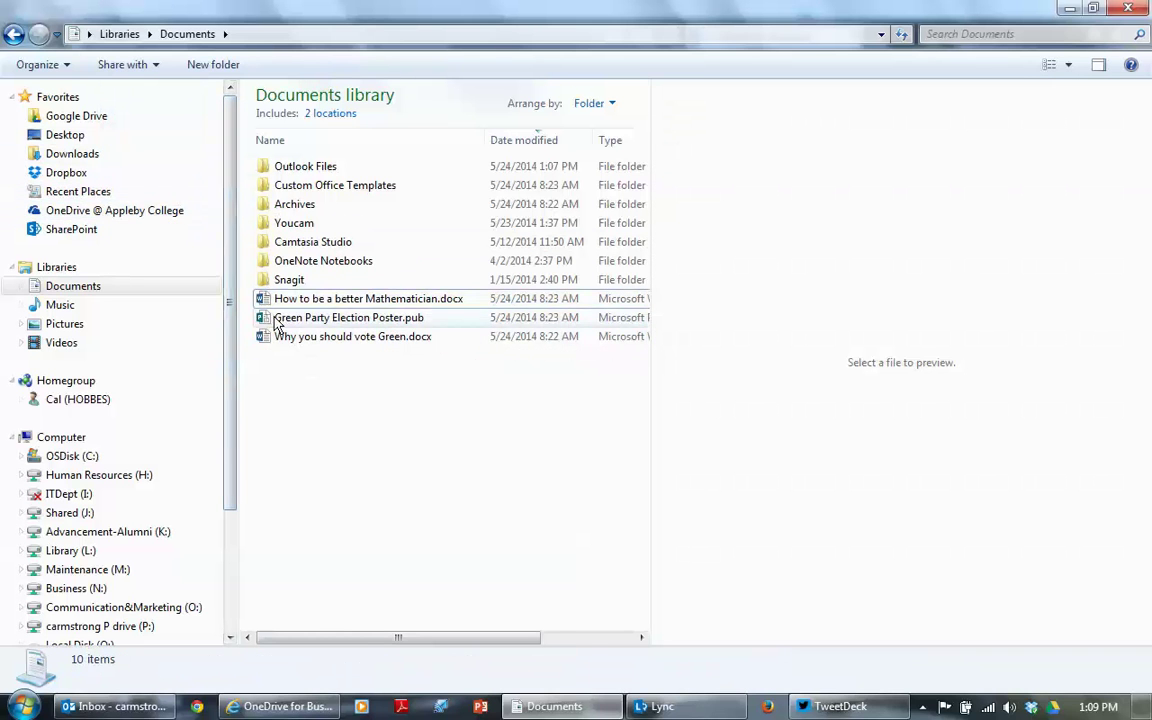
{"action": "left_click_drag", "start_coordinate": [278, 320], "coordinate": [95, 219]}
{"action": "left_click_drag", "start_coordinate": [327, 322], "coordinate": [98, 211]}
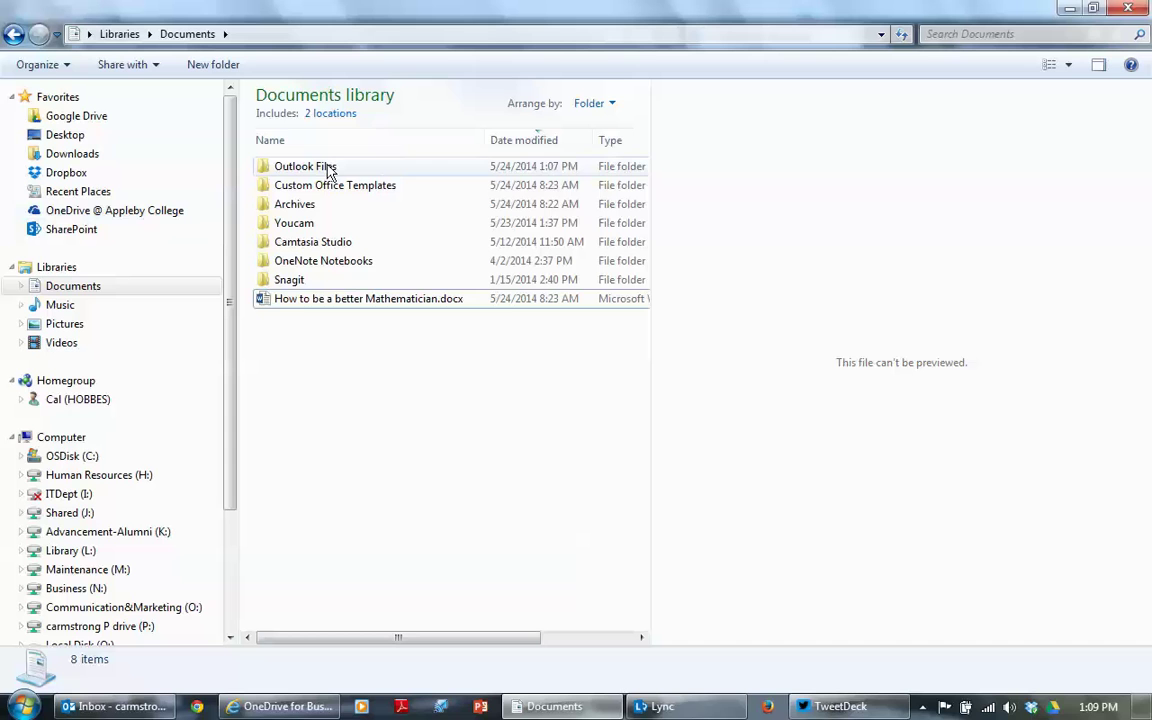
{"action": "mouse_move", "coordinate": [314, 174]}
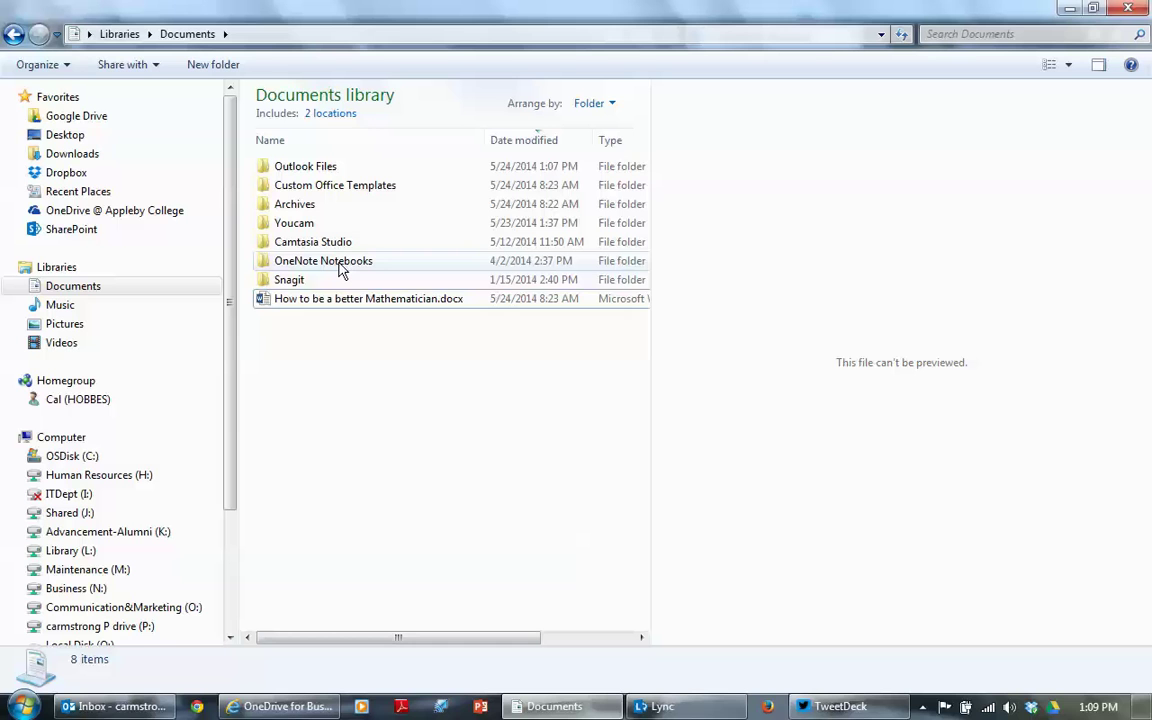
{"action": "mouse_move", "coordinate": [340, 270]}
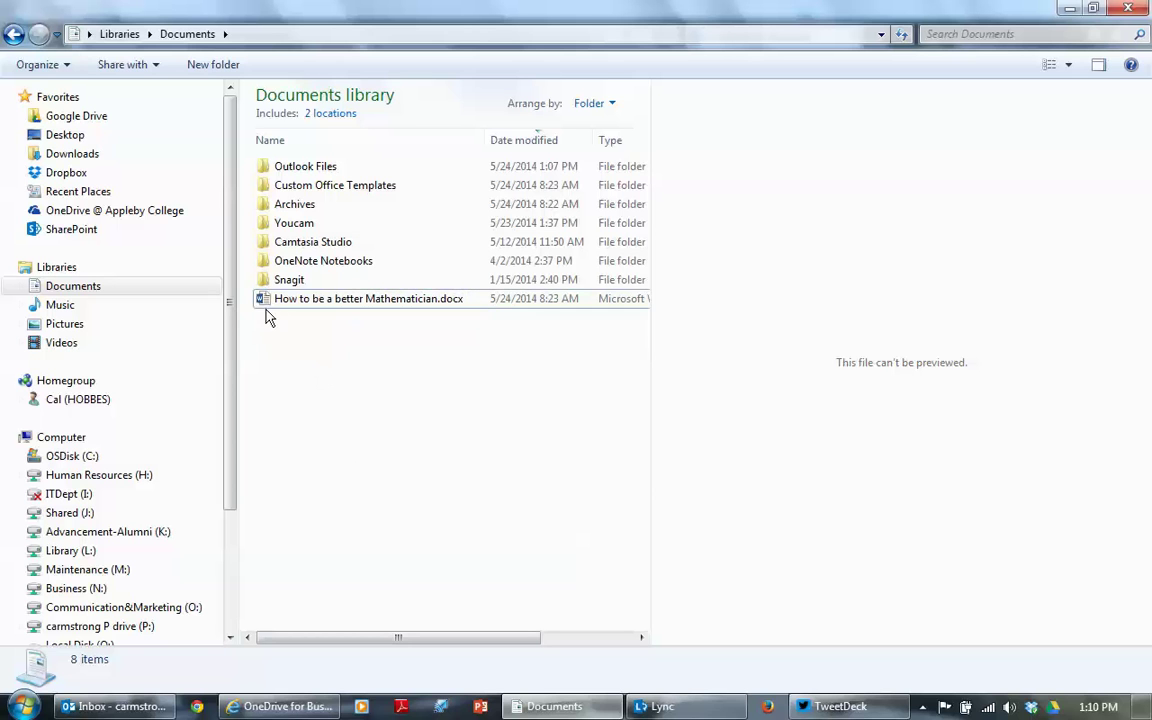
- Create a Mathematics folder in OneDrive @ Appleby College, then return to Documents
{"action": "left_click", "coordinate": [160, 218]}
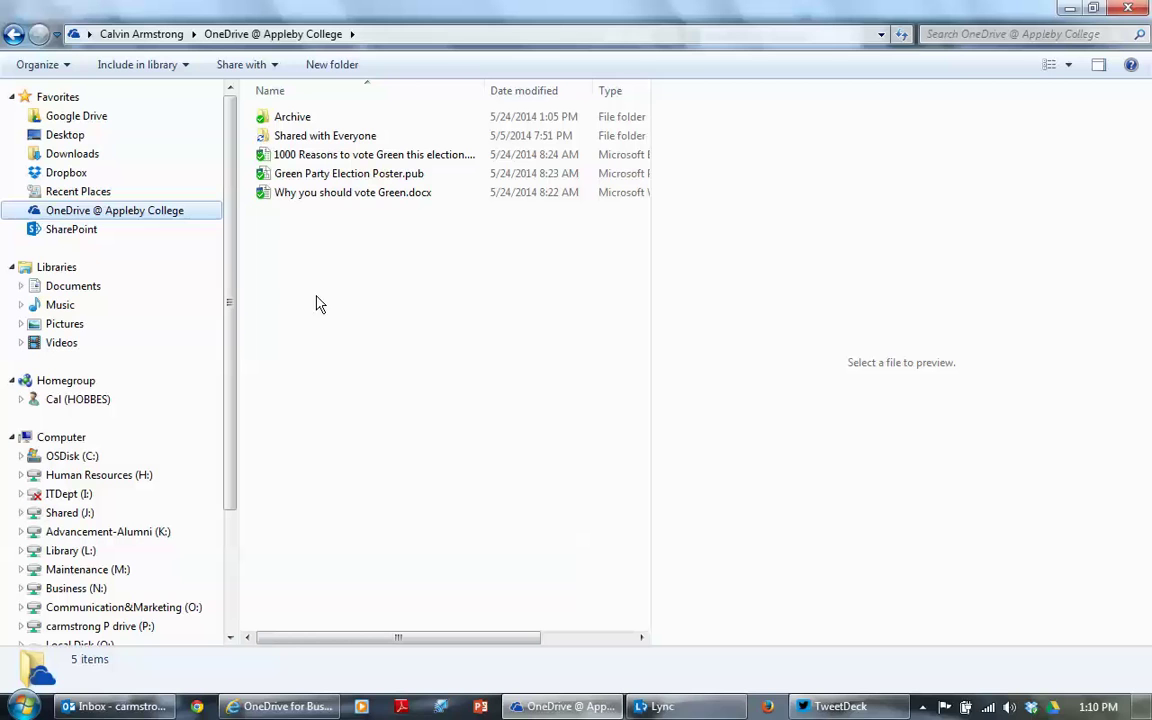
{"action": "left_click", "coordinate": [339, 70]}
{"action": "type", "text": "Mathematics"}
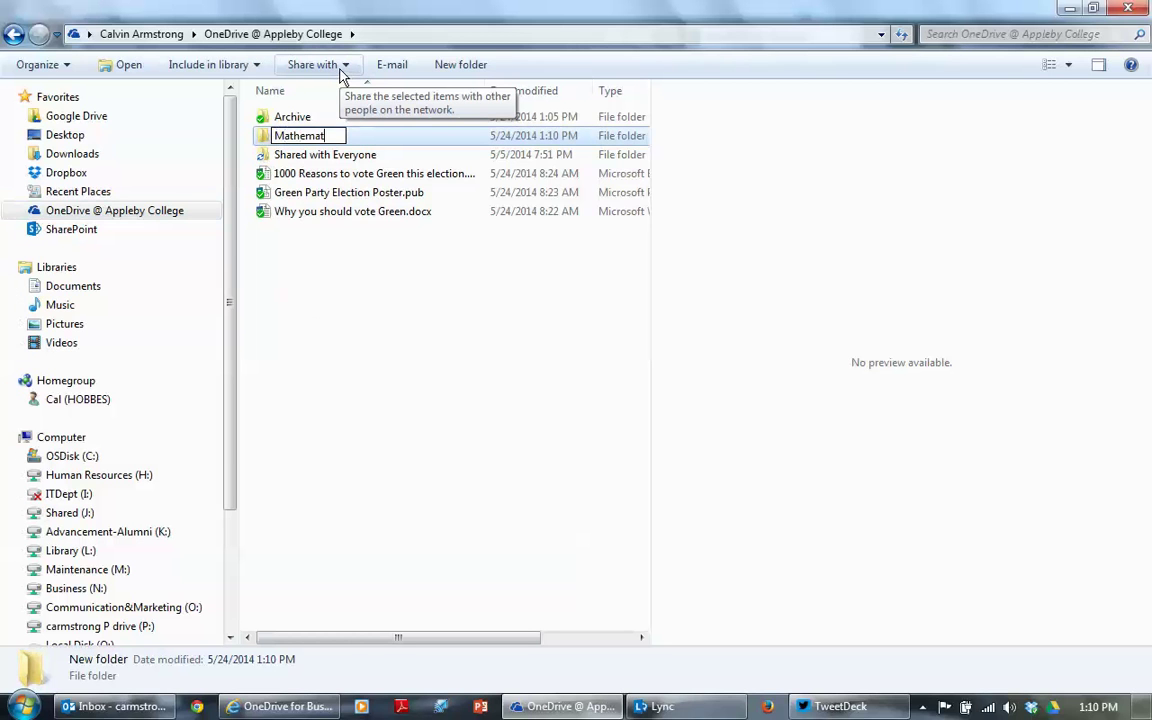
{"action": "key", "text": "Return"}
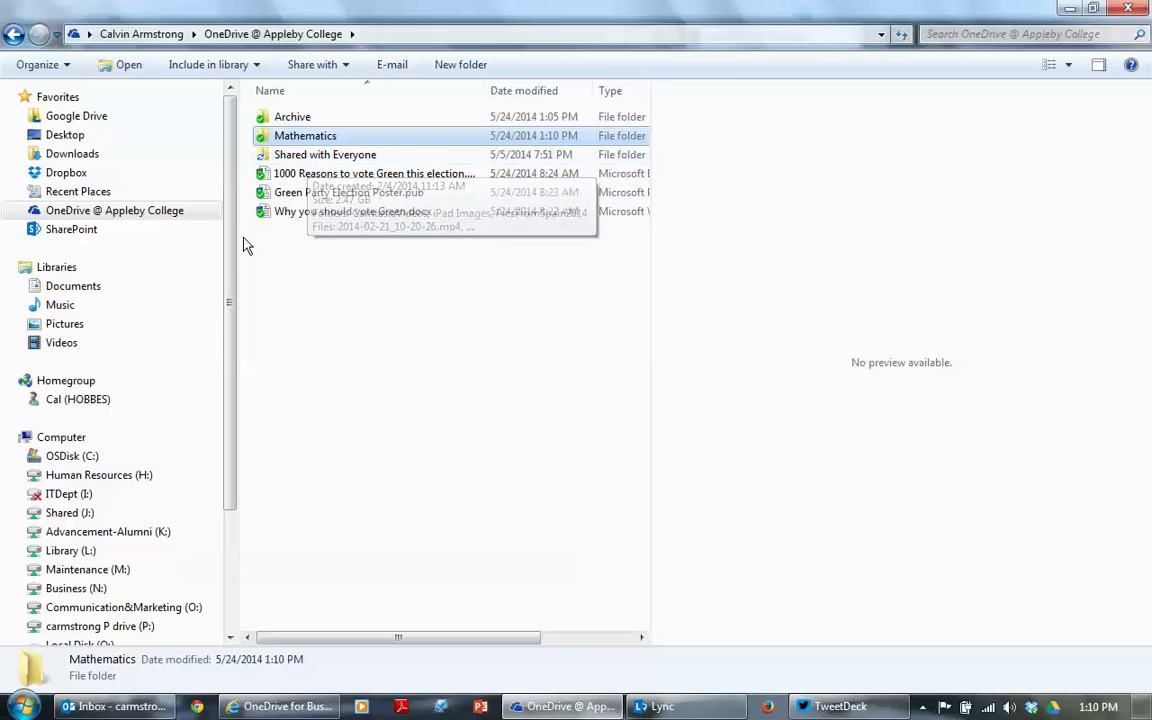
{"action": "left_click", "coordinate": [127, 289]}
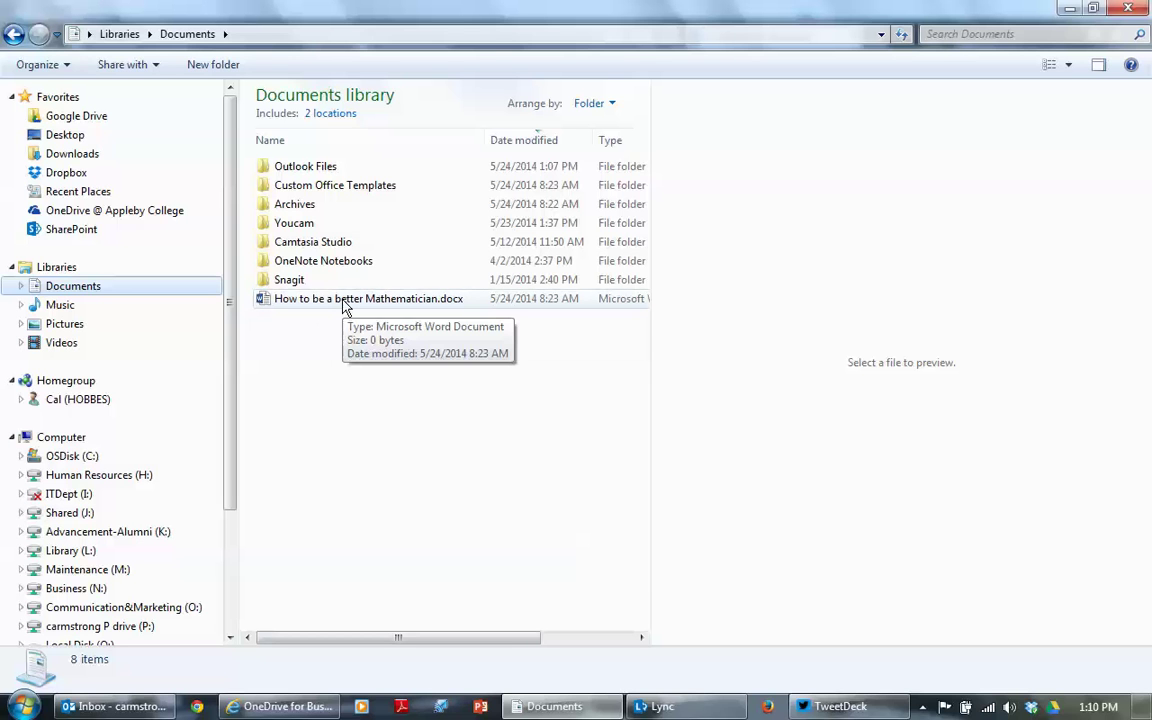
- Move How to be a better Mathematician.docx into OneDrive's Shared with Everyone folder
{"action": "left_click_drag", "start_coordinate": [343, 308], "coordinate": [157, 218]}
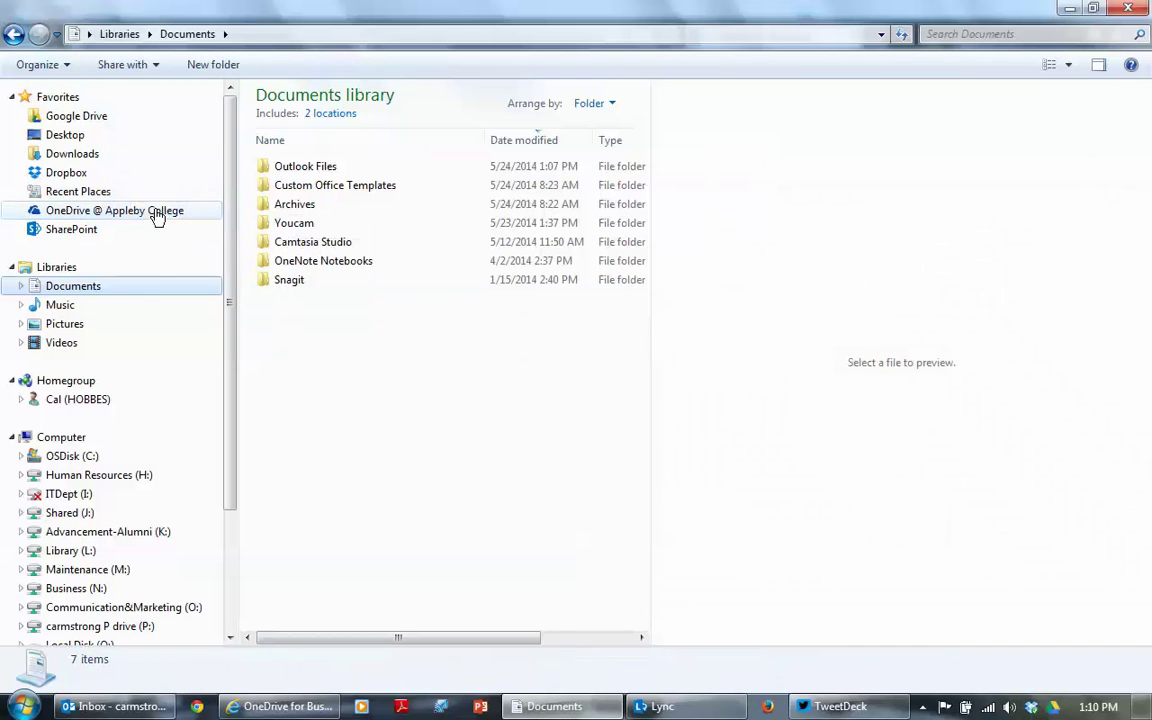
{"action": "left_click", "coordinate": [155, 215]}
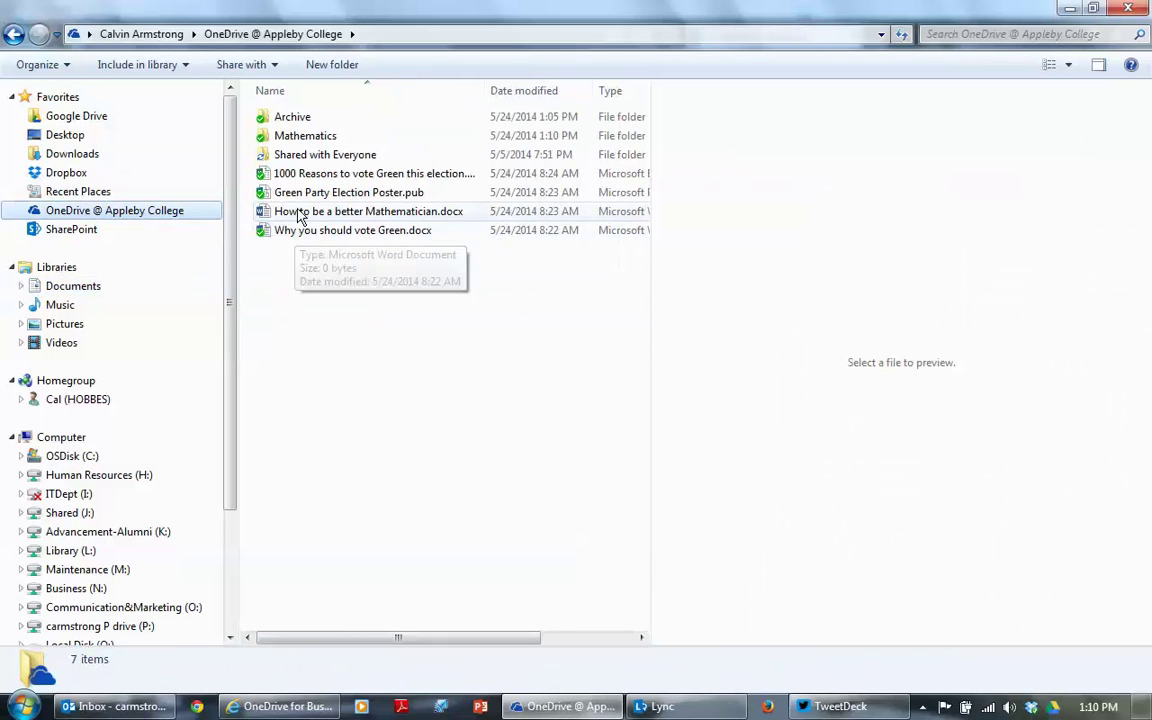
{"action": "left_click_drag", "start_coordinate": [303, 211], "coordinate": [309, 156]}
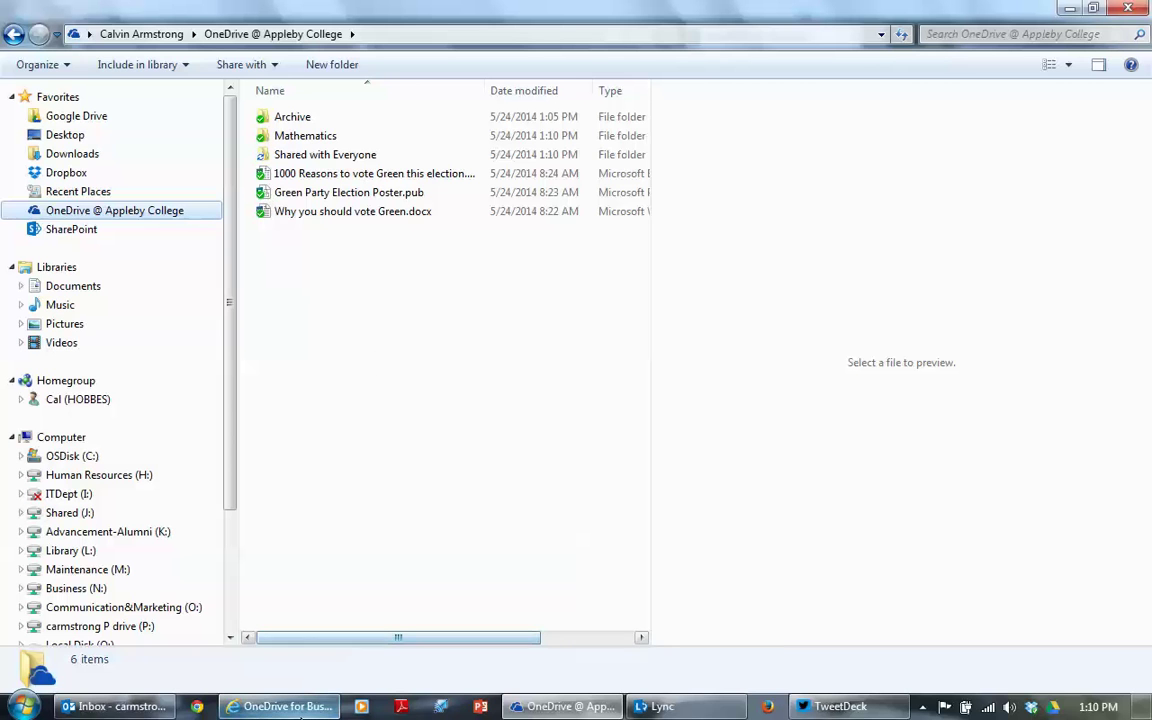
- Reload the OneDrive web Documents page in Internet Explorer to show the synced files
{"action": "left_click", "coordinate": [285, 706]}
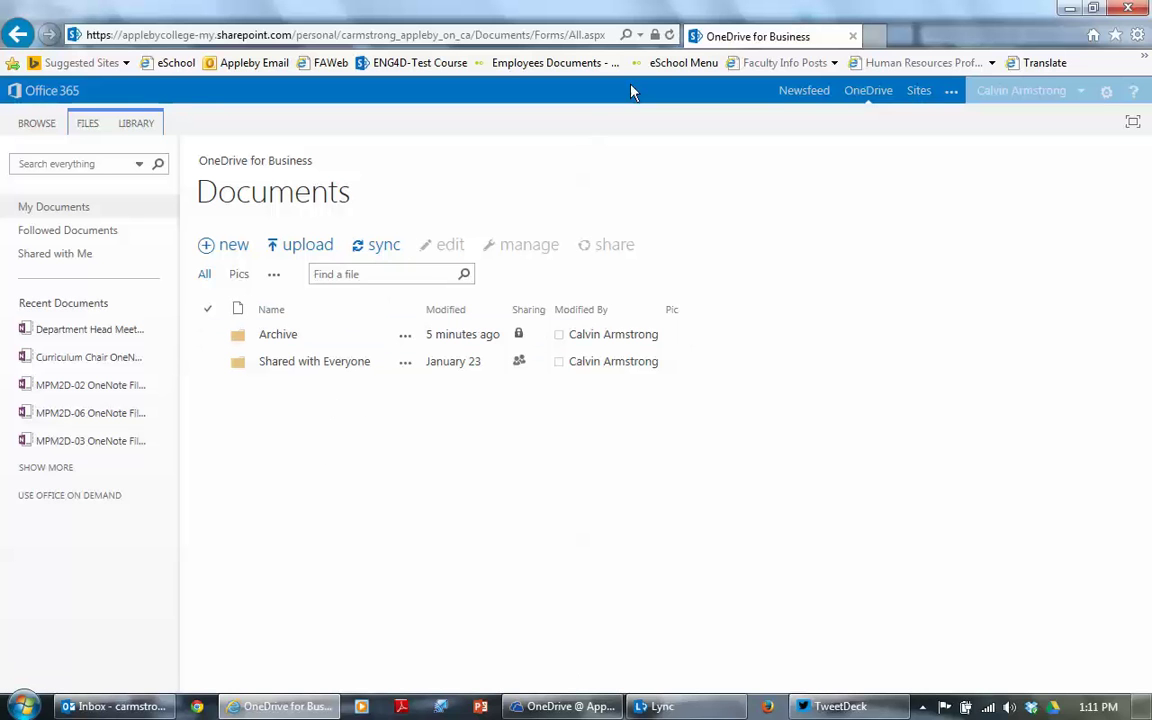
{"action": "left_click", "coordinate": [669, 35]}
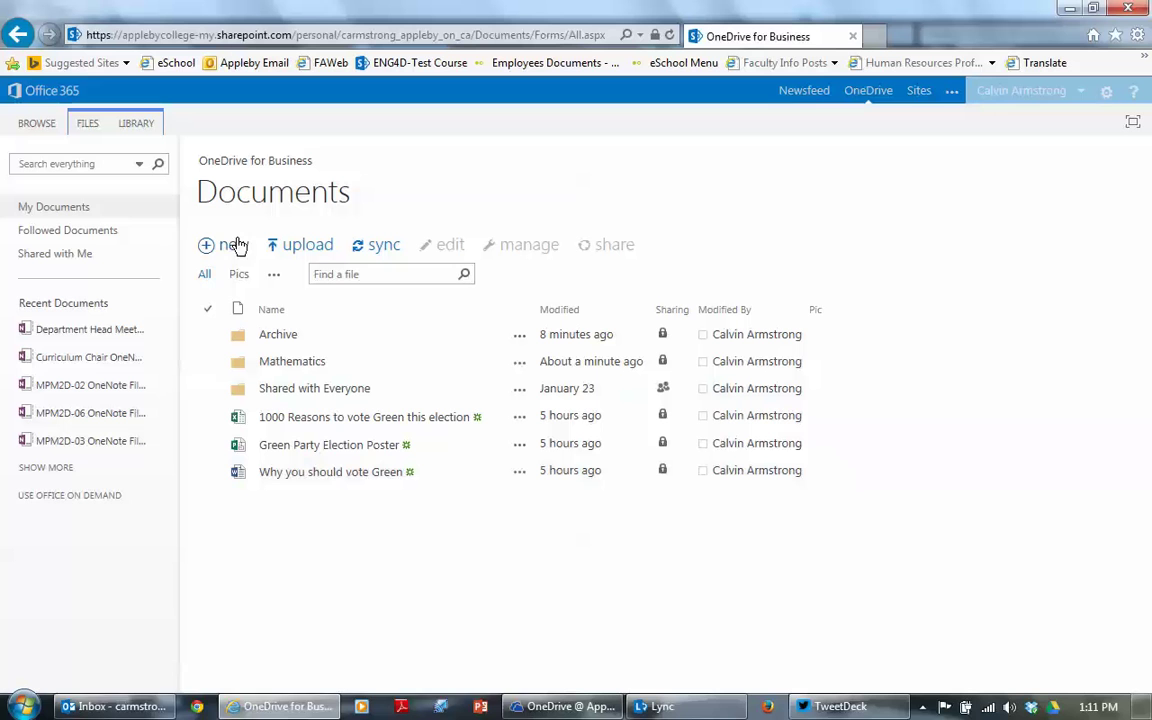
- Search the site for the colleague's first name and filter results to People
{"action": "left_click", "coordinate": [42, 165]}
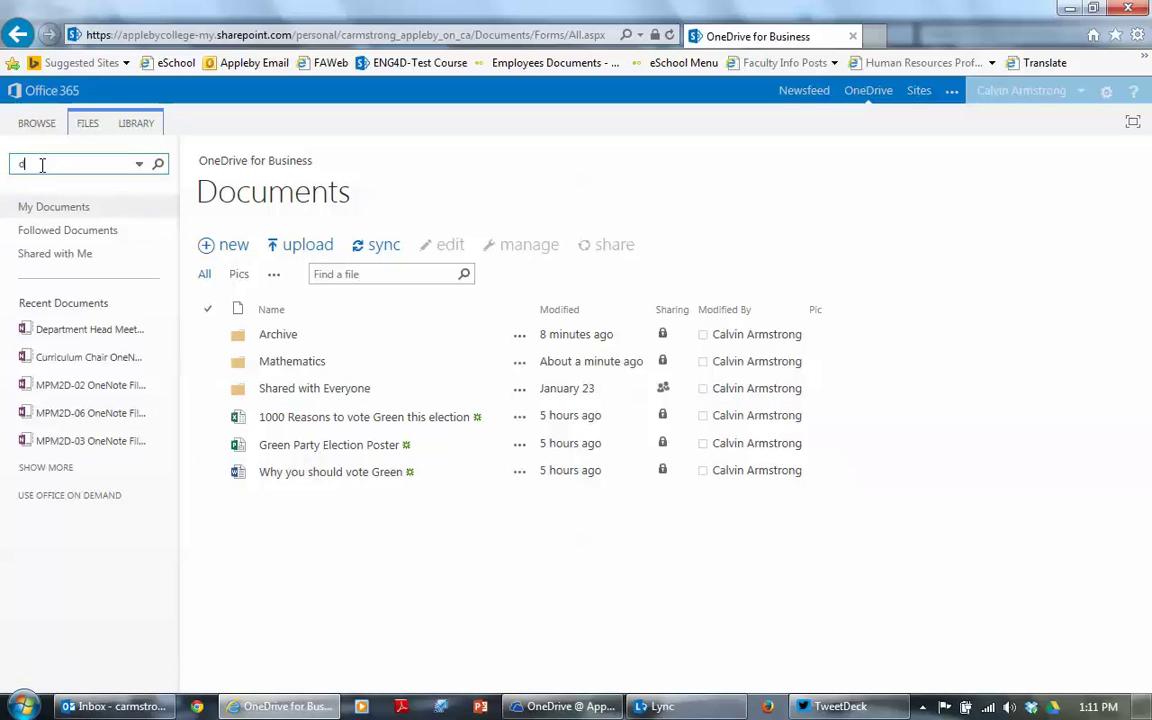
{"action": "type", "text": "donna"}
{"action": "key", "text": "Return"}
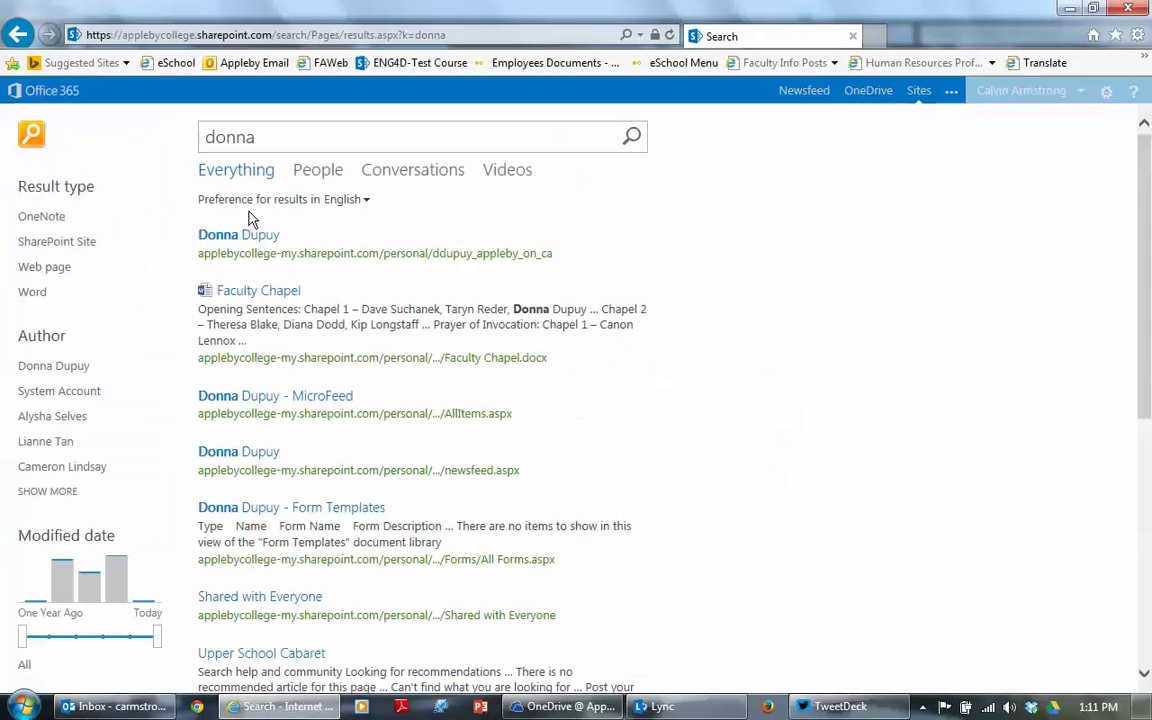
{"action": "left_click", "coordinate": [305, 172]}
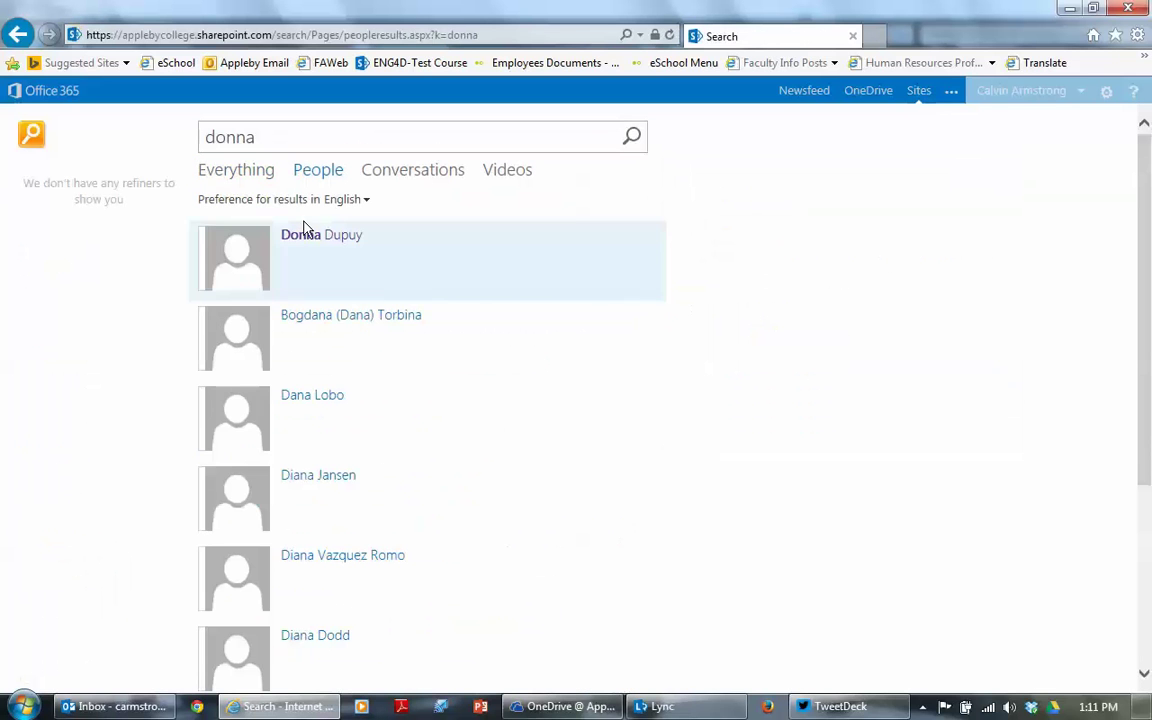
{"action": "mouse_move", "coordinate": [283, 262]}
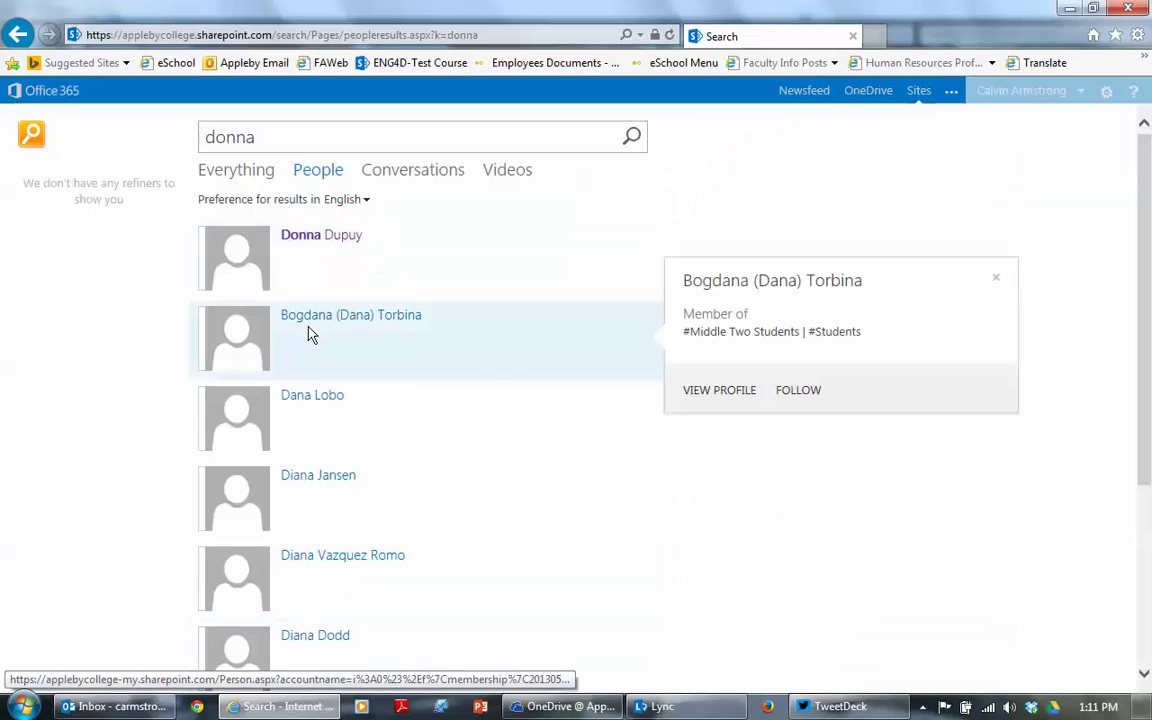
- From the colleague's profile, browse Documents > Shared with Everyone > Upper School Cabaret
{"action": "left_click", "coordinate": [322, 244]}
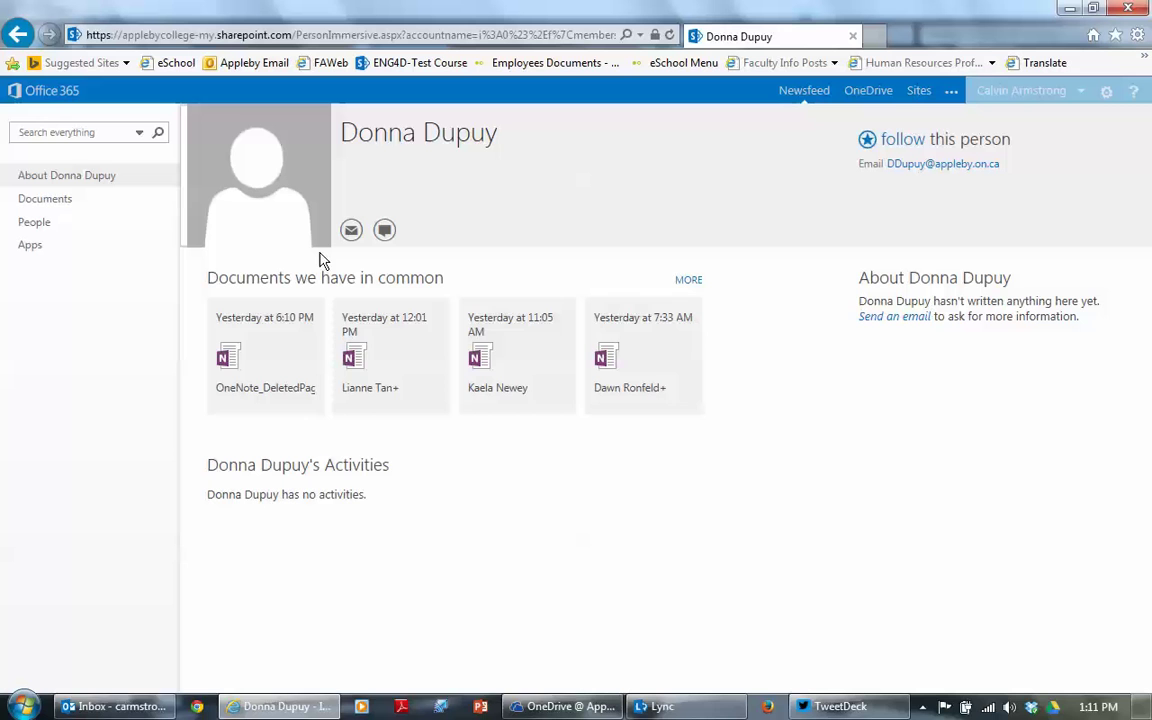
{"action": "left_click", "coordinate": [250, 362]}
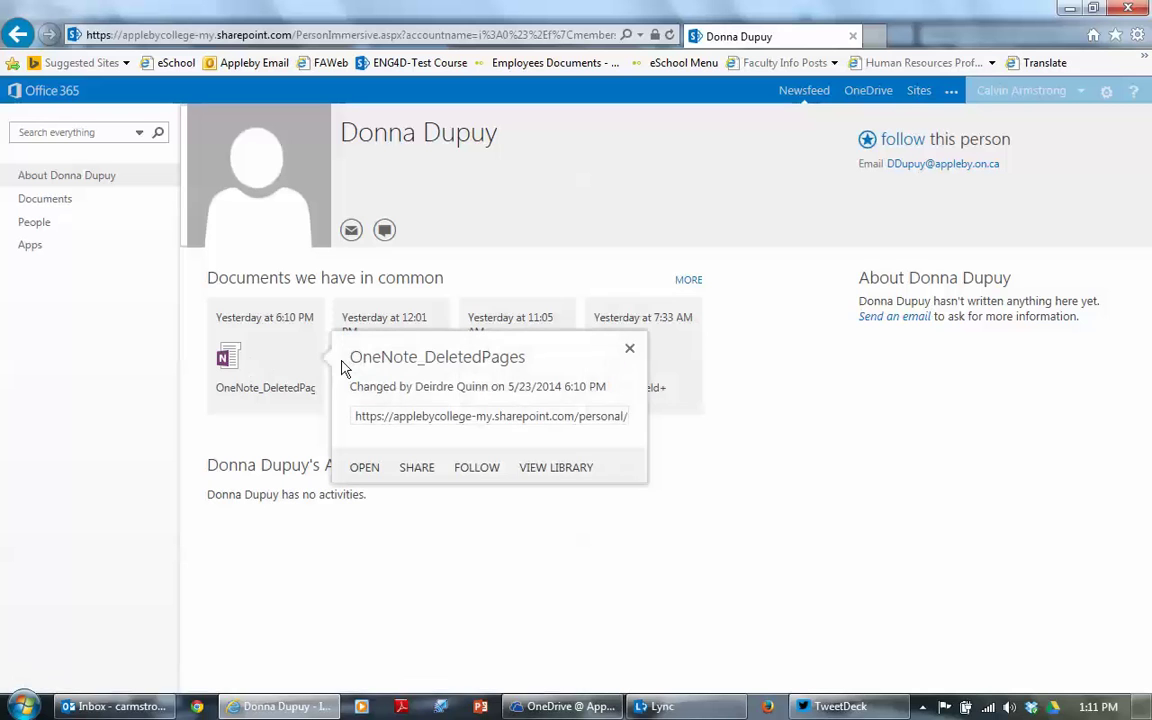
{"action": "left_click", "coordinate": [262, 332]}
{"action": "left_click", "coordinate": [62, 201]}
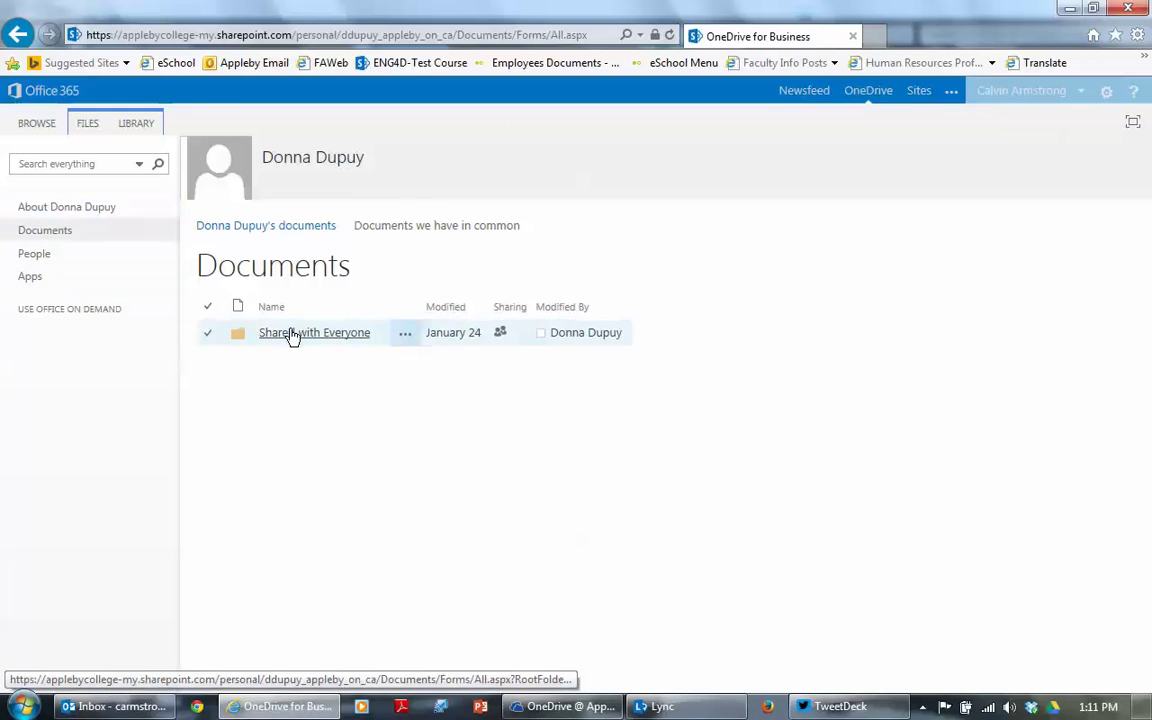
{"action": "left_click", "coordinate": [293, 334]}
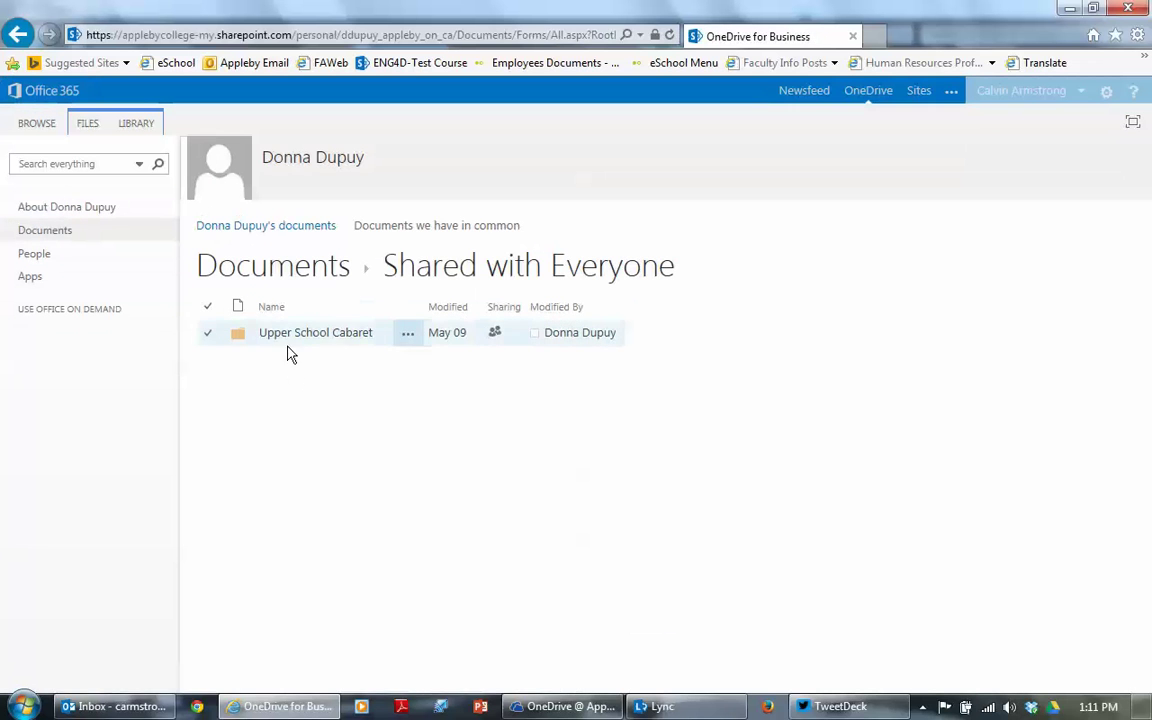
{"action": "left_click", "coordinate": [289, 338]}
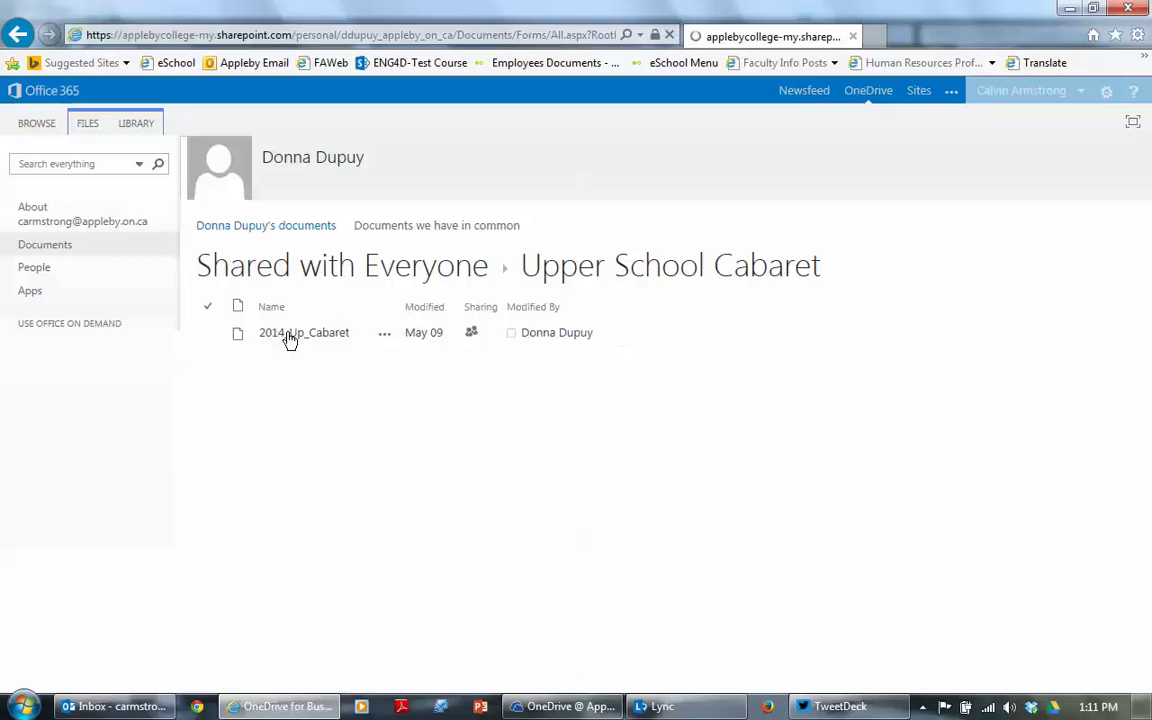